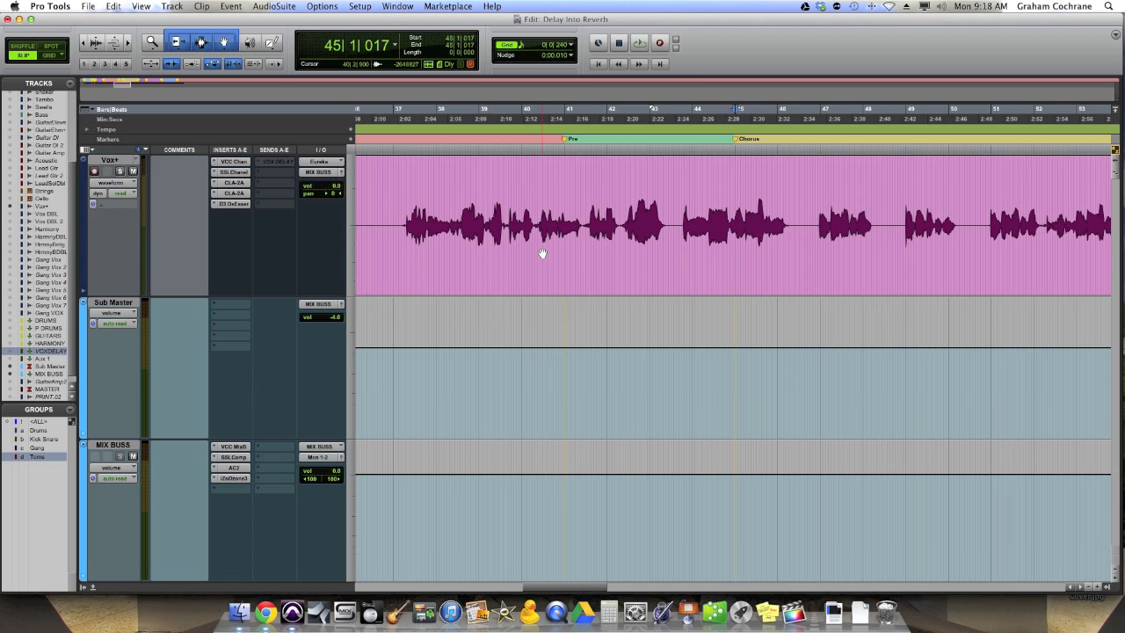
Step: Listen to the Vox+ vocal on its own from the Chorus marker and bring up the Mix window
key(space)
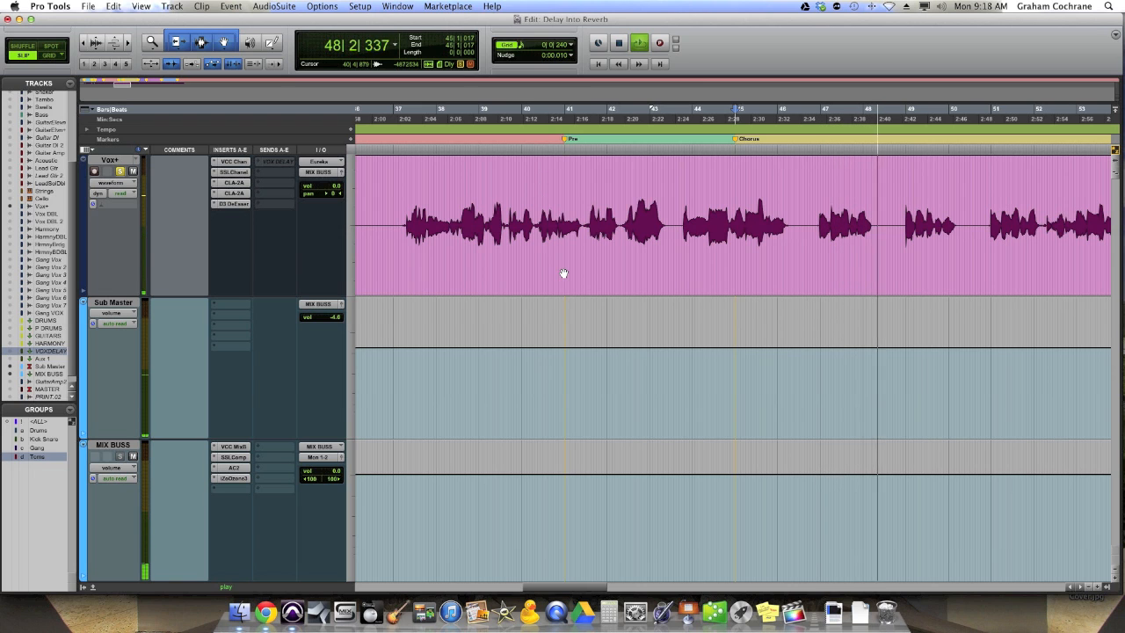
key(space)
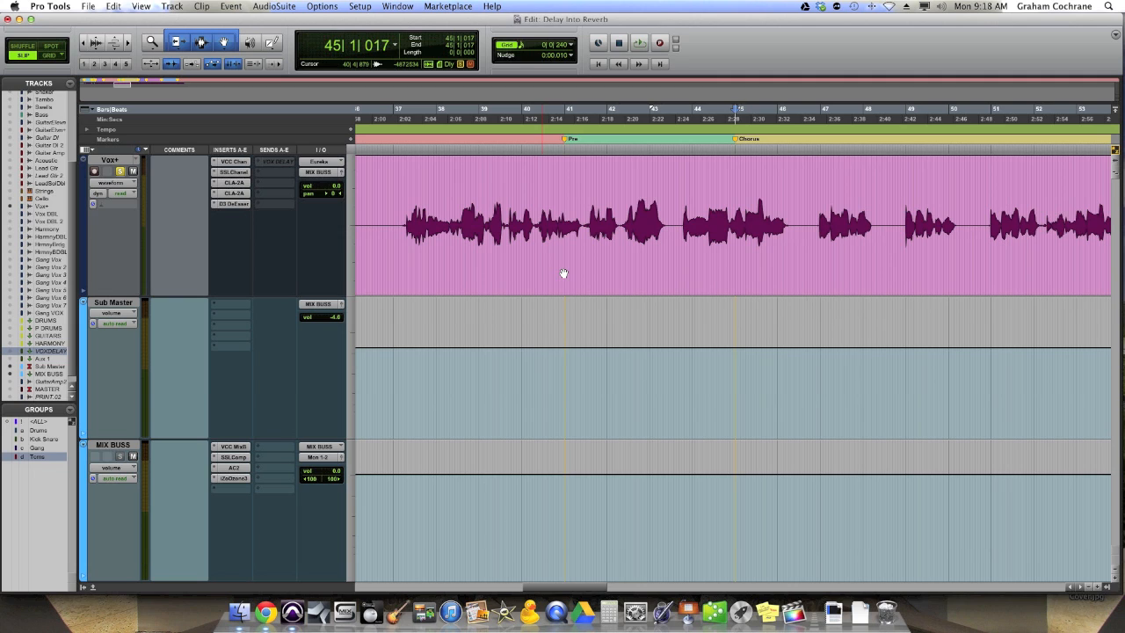
key(super+equal)
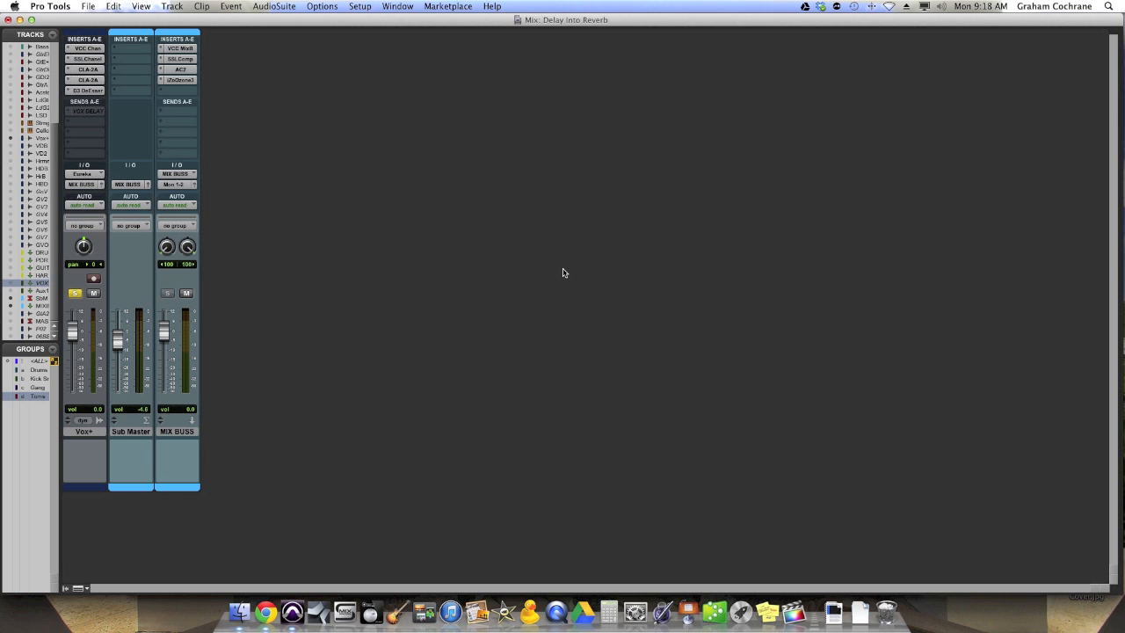
Step: Create two new stereo Aux Input tracks directly after the Vox+ track
click(91, 432)
key(super+shift+n)
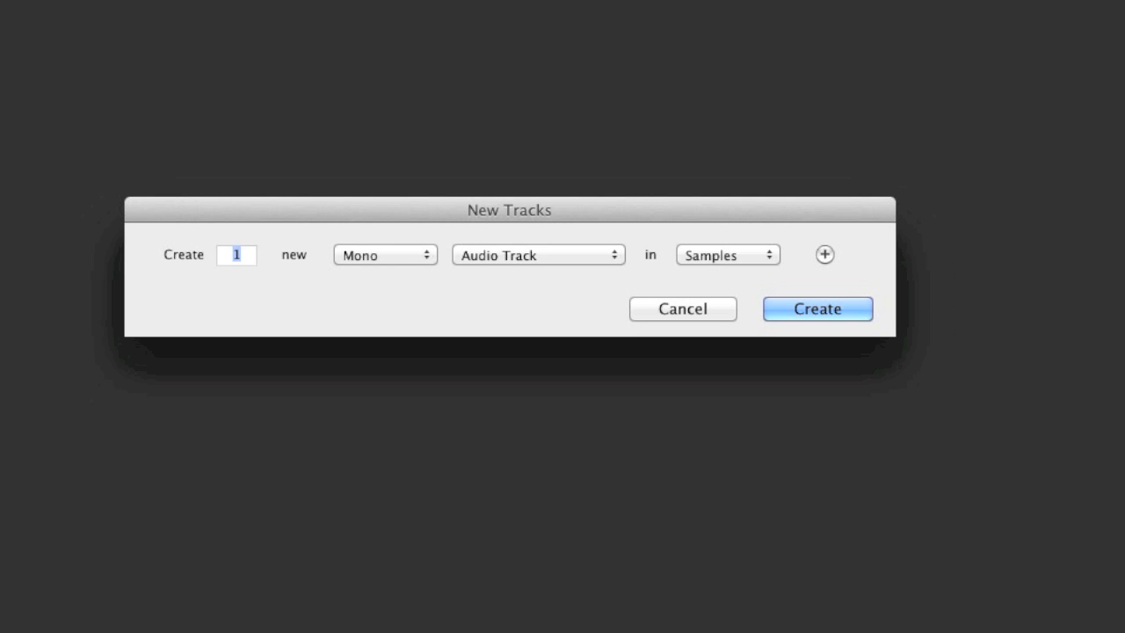
key(super+Right)
key(super+Down)
text(2)
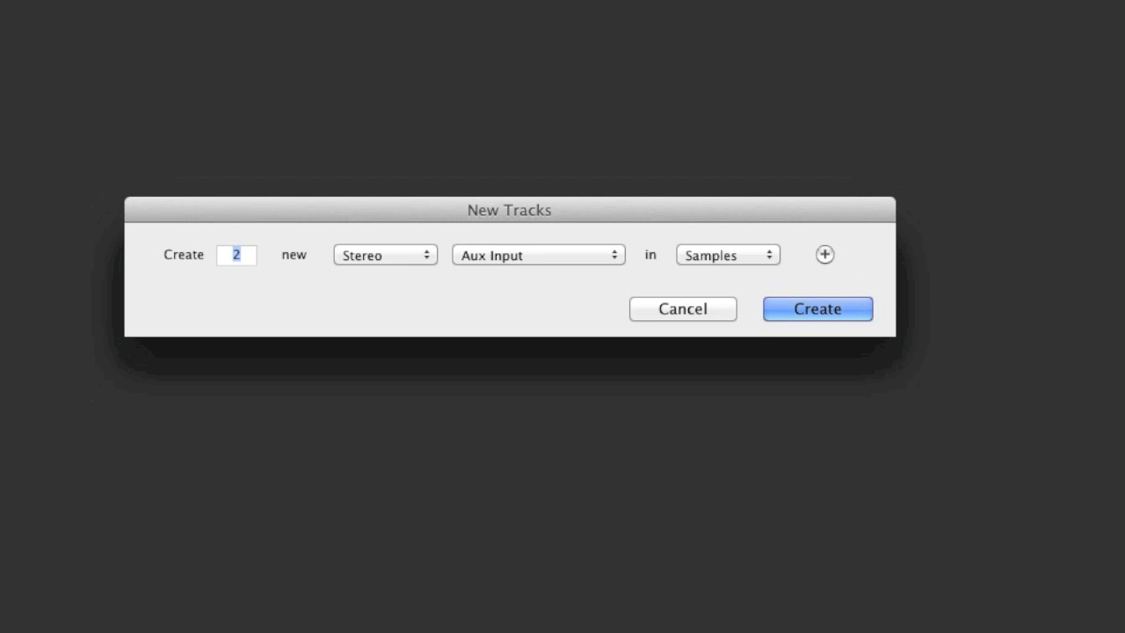
key(Return)
Step: Rename the two new aux tracks Delay and Reverb
double_click(130, 431)
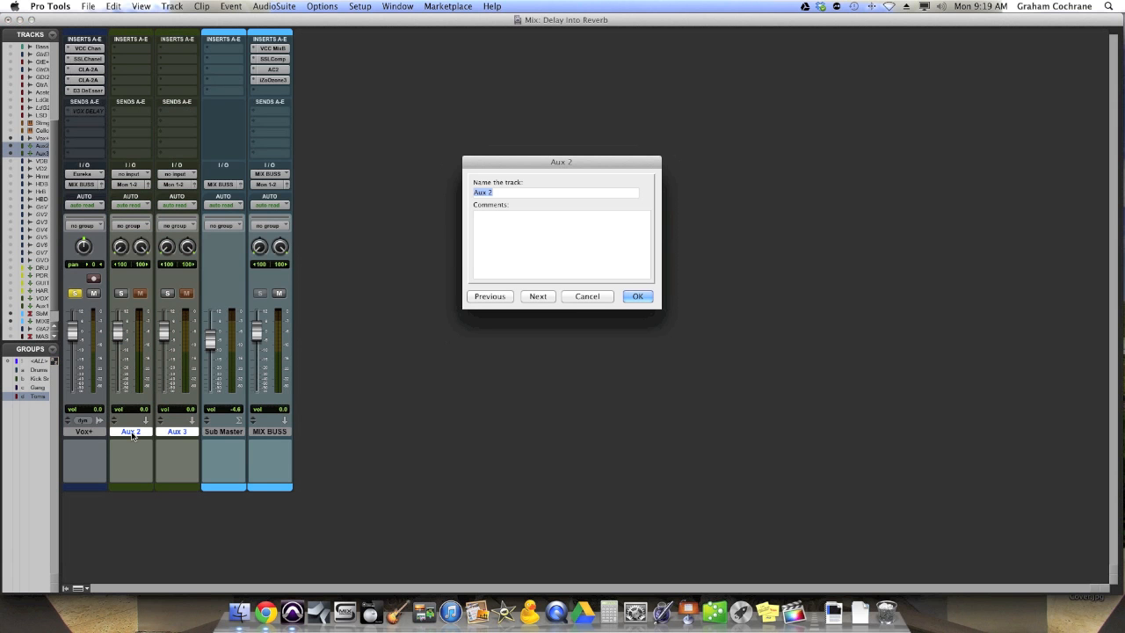
text(Delay)
key(super+Right)
text(Reverb)
key(Return)
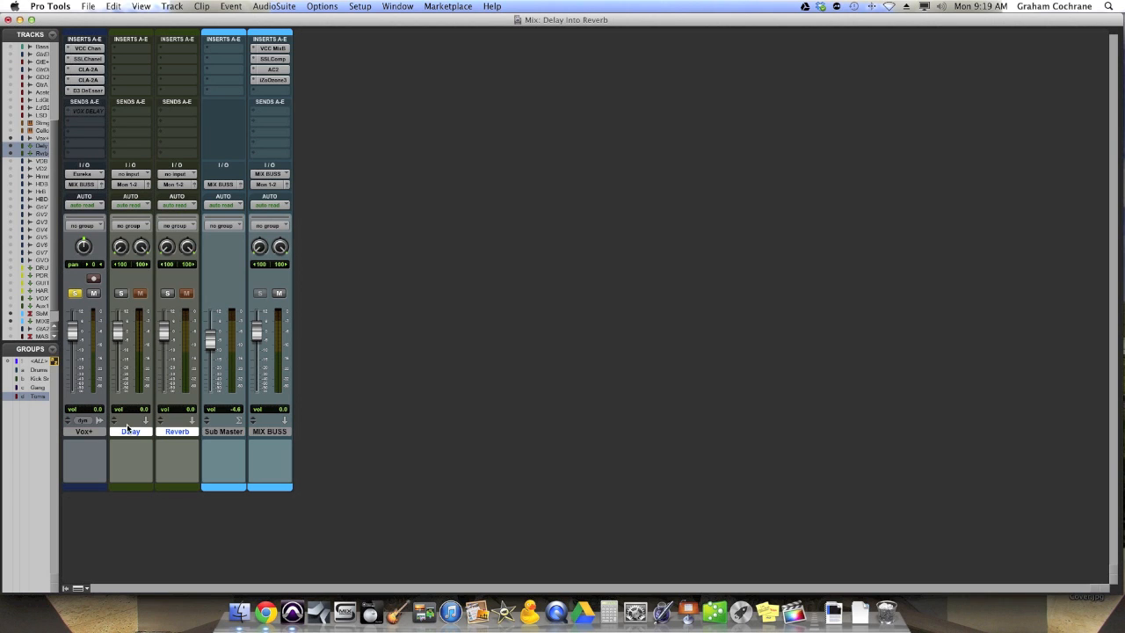
Step: Make the Delay and Reverb tracks solo safe and route both of their outputs to MIX BUSS
super+click(123, 296)
super+click(165, 295)
click(138, 188)
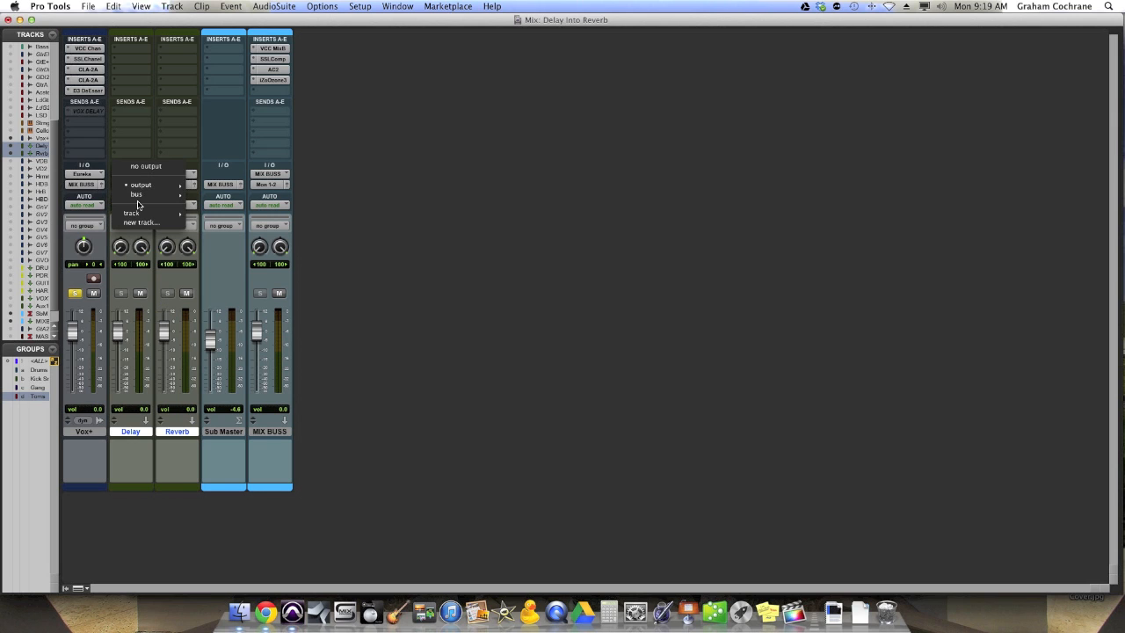
mouse_move(139, 212)
click(235, 288)
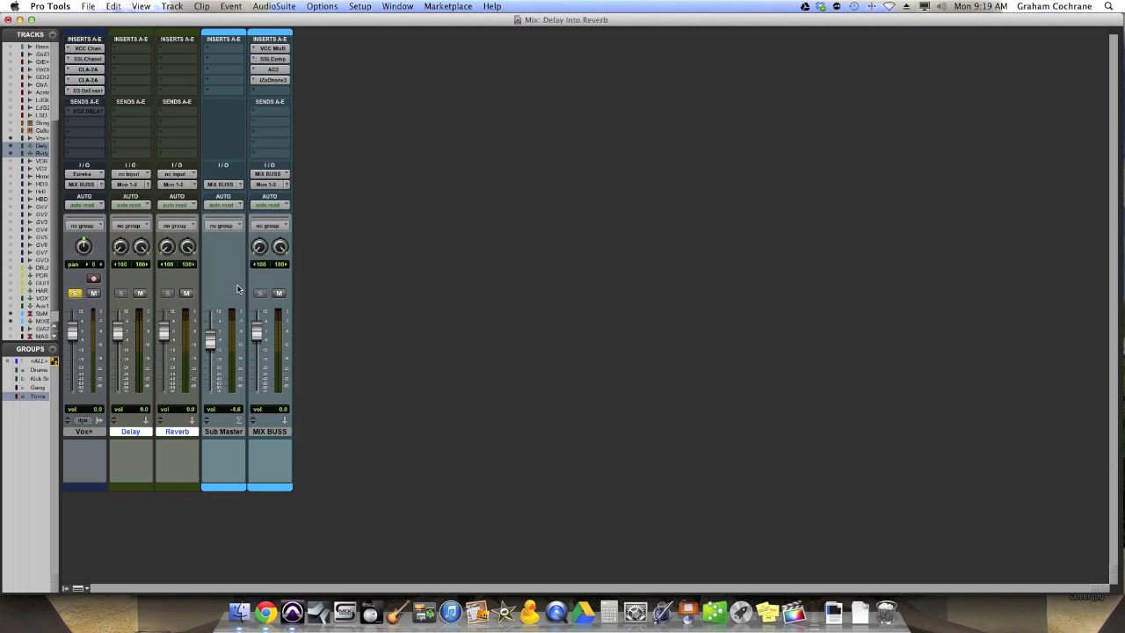
Step: Insert the multichannel Long Delay II (stereo) plug-in on the Delay track and move its window clear of the channel strips
click(141, 49)
mouse_move(210, 68)
mouse_move(294, 106)
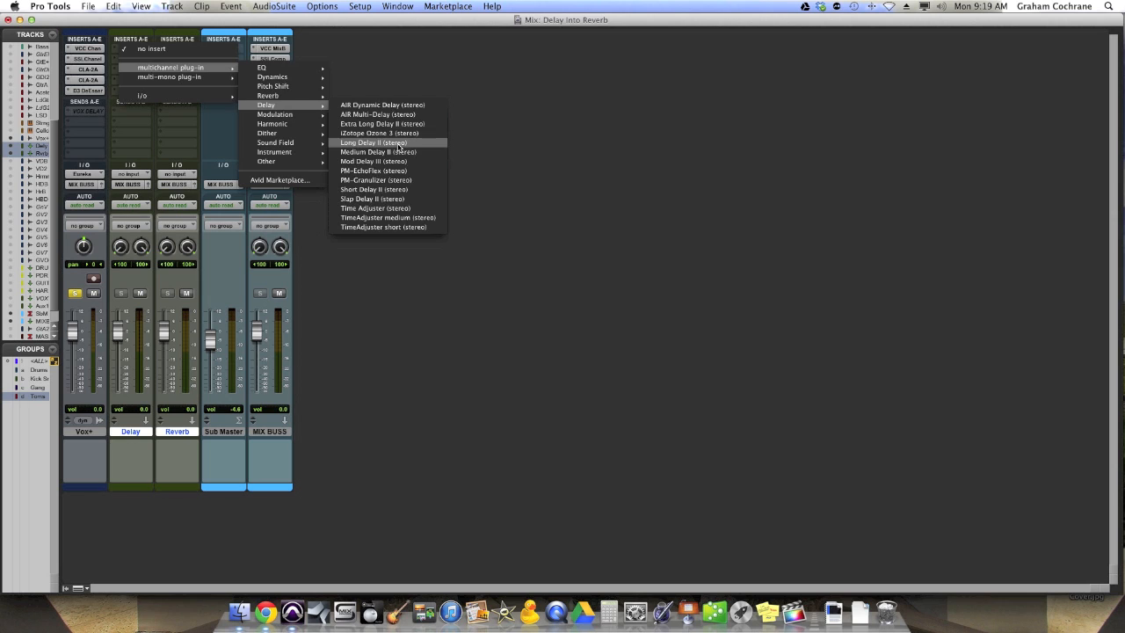
click(399, 145)
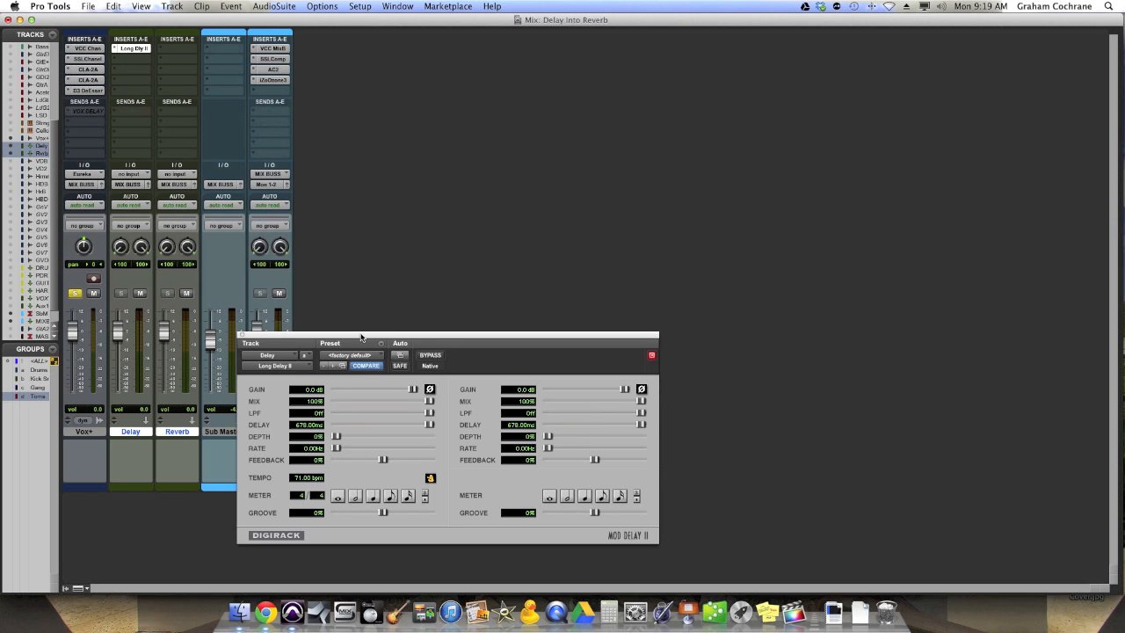
drag(360, 337, 446, 189)
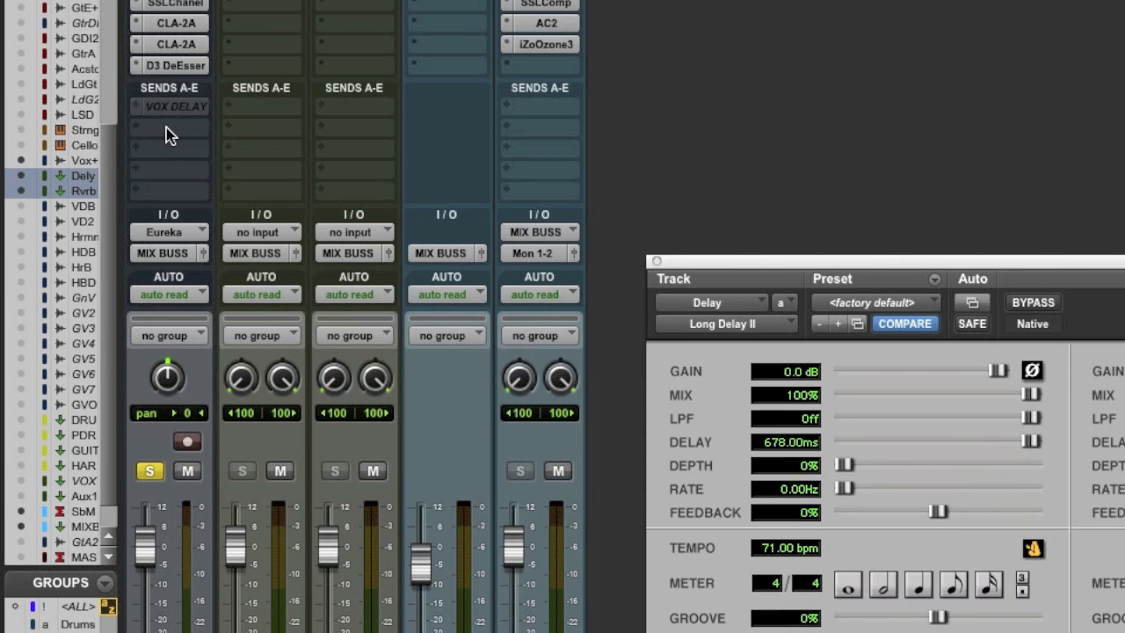
Step: Add a send from Vox+ to the Delay track and set its level to -4.6 dB
click(85, 124)
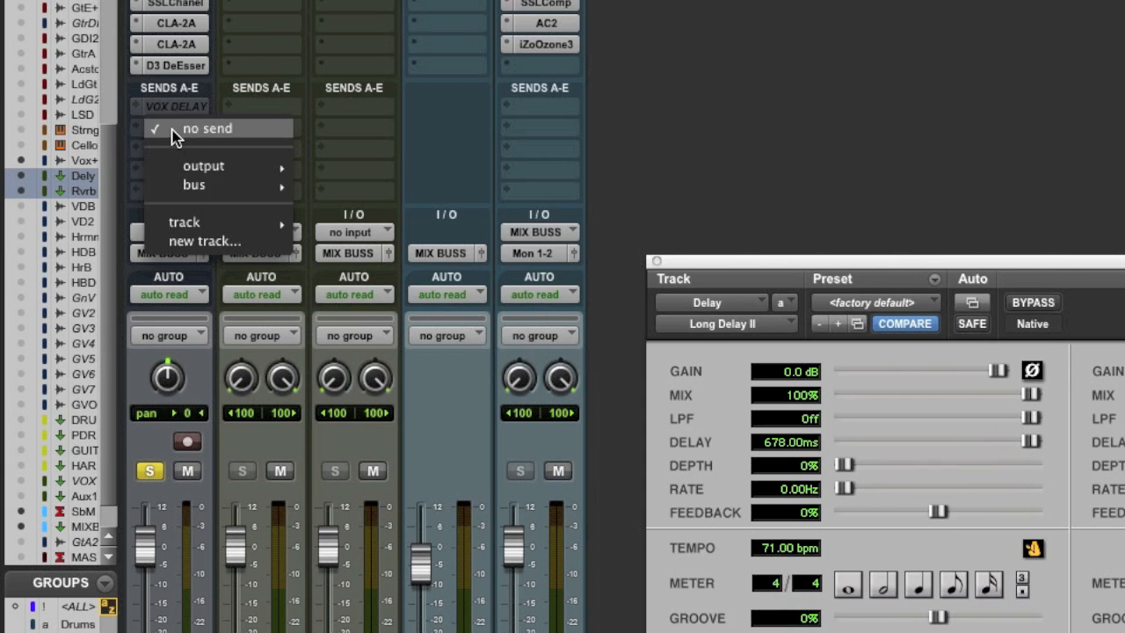
mouse_move(189, 222)
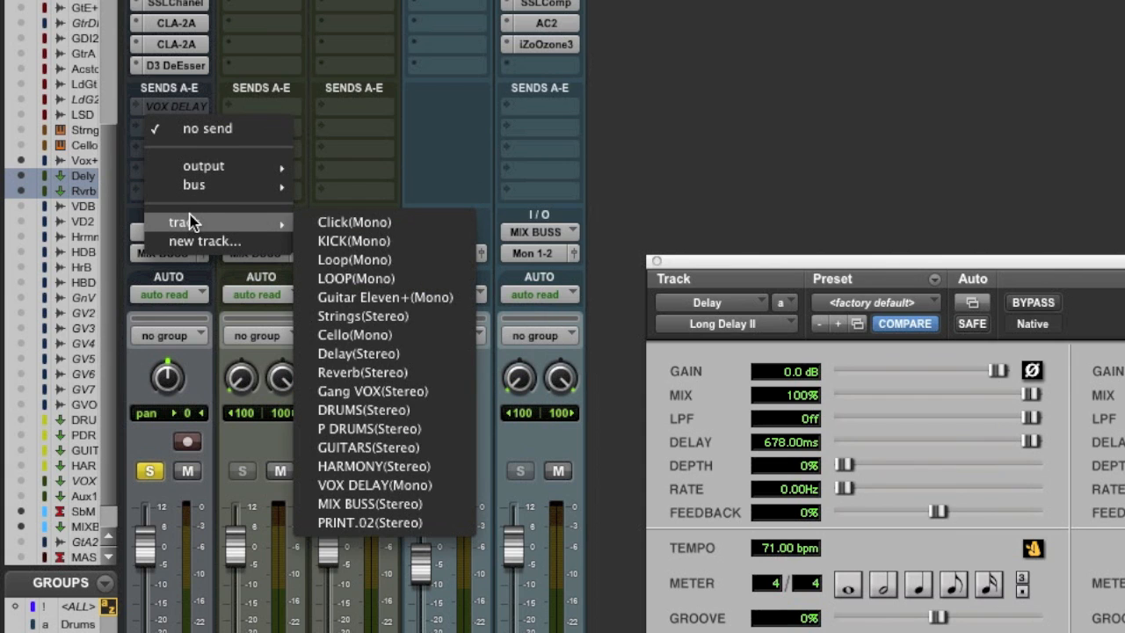
click(391, 355)
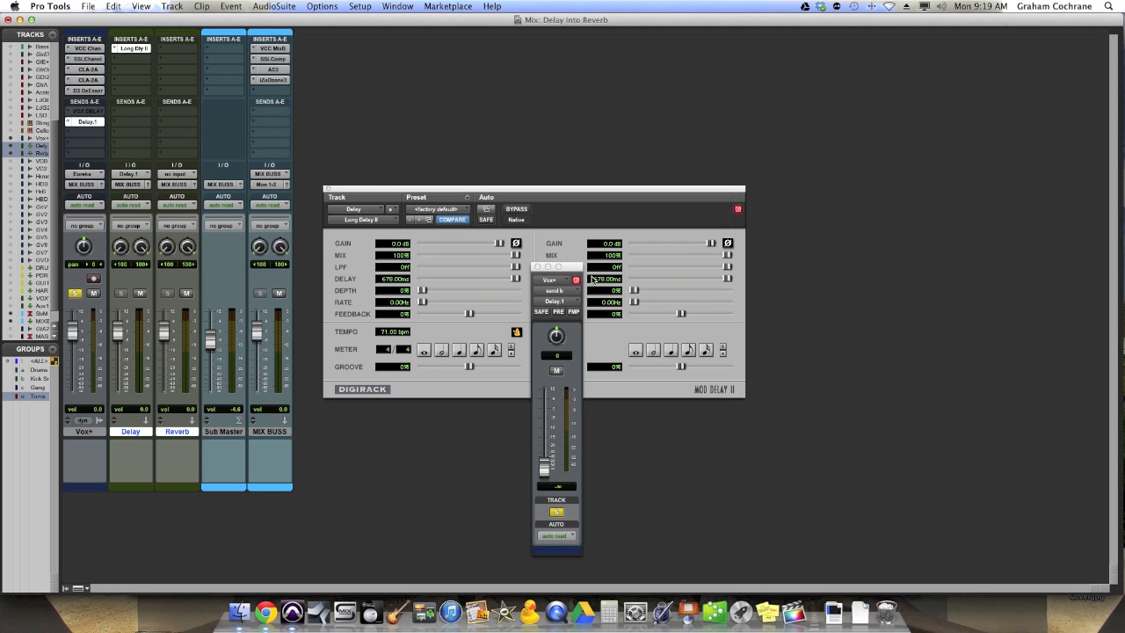
drag(574, 270, 808, 195)
drag(779, 393, 778, 345)
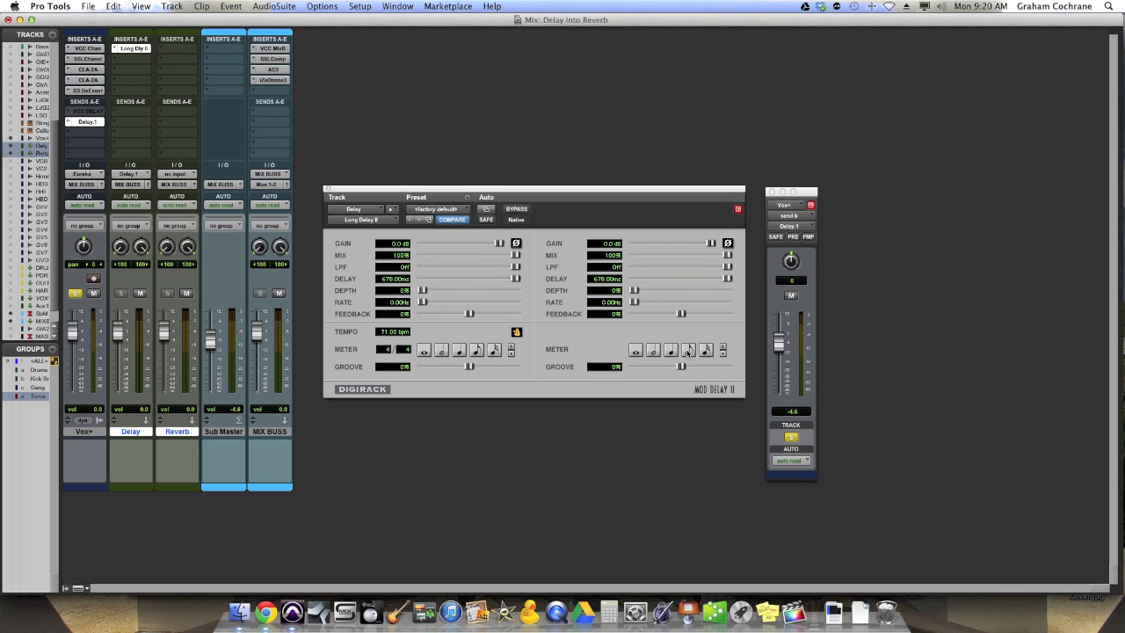
Step: Set both delay channels to eighth notes, with feedback at 30% on the left channel and 26% on the right
click(688, 349)
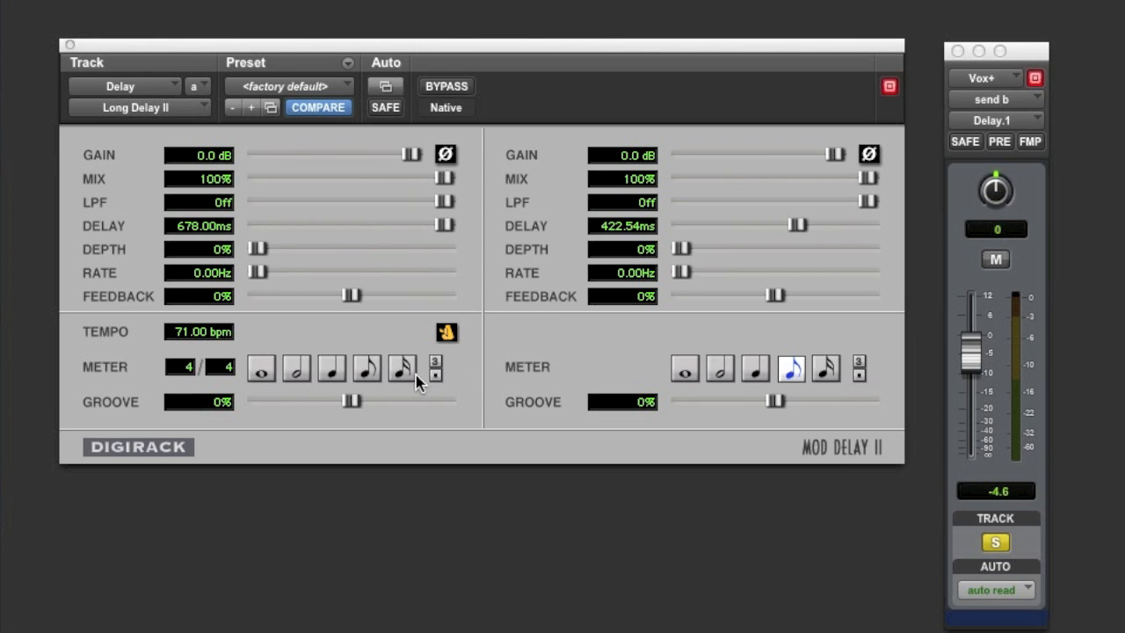
click(370, 371)
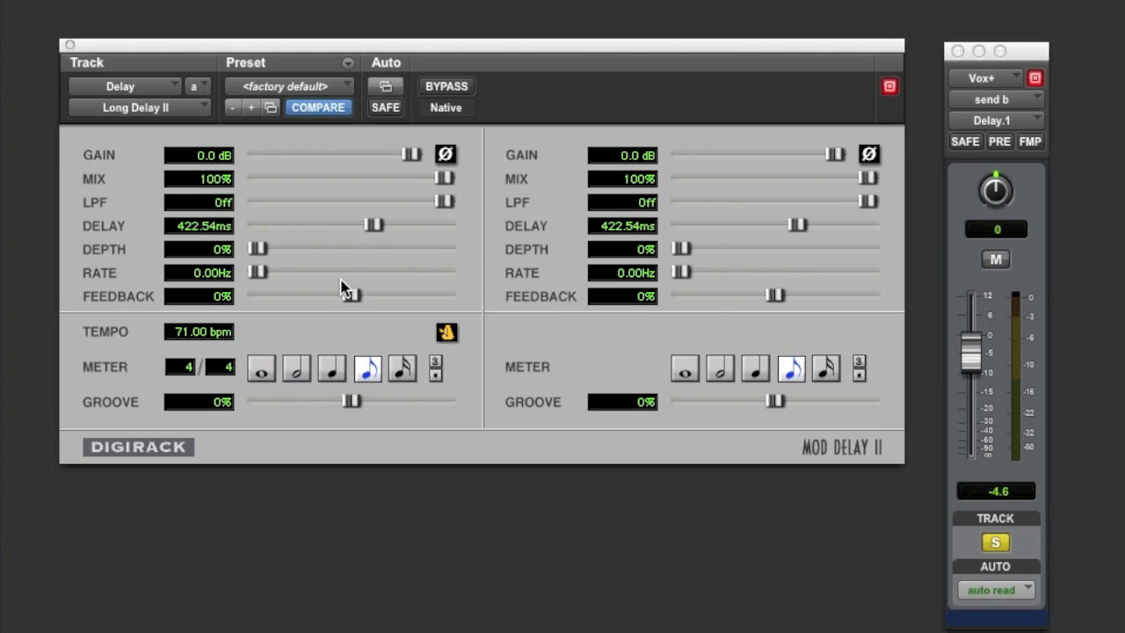
drag(351, 294, 372, 296)
drag(775, 297, 798, 296)
drag(368, 297, 375, 298)
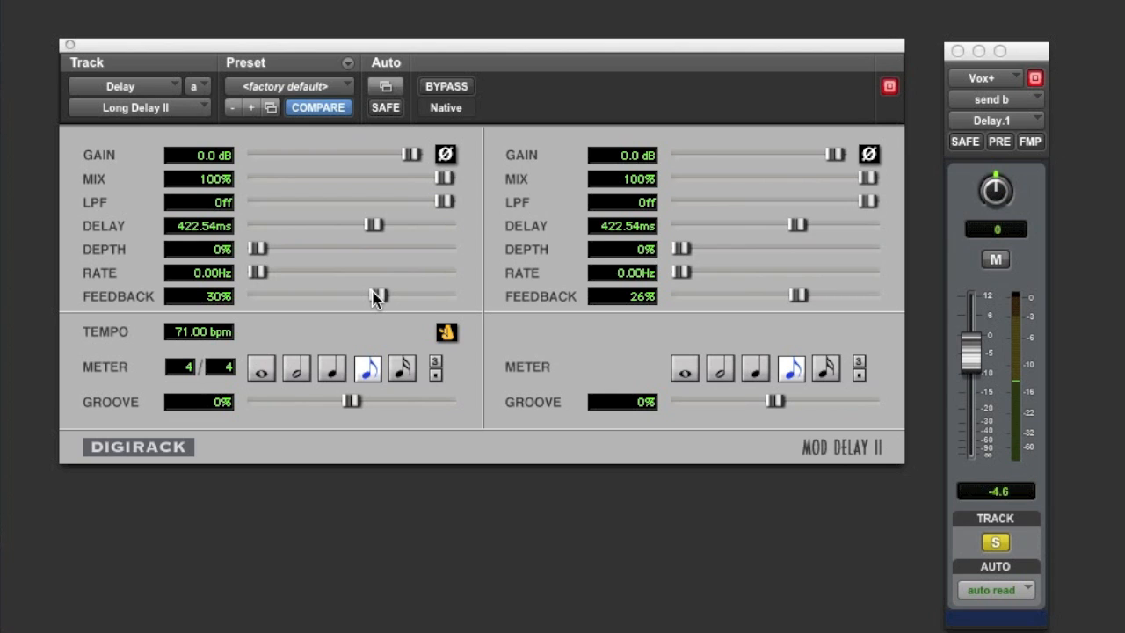
Step: Set the left delay channel's groove to 6% and close the send and delay plug-in windows
drag(351, 398, 356, 401)
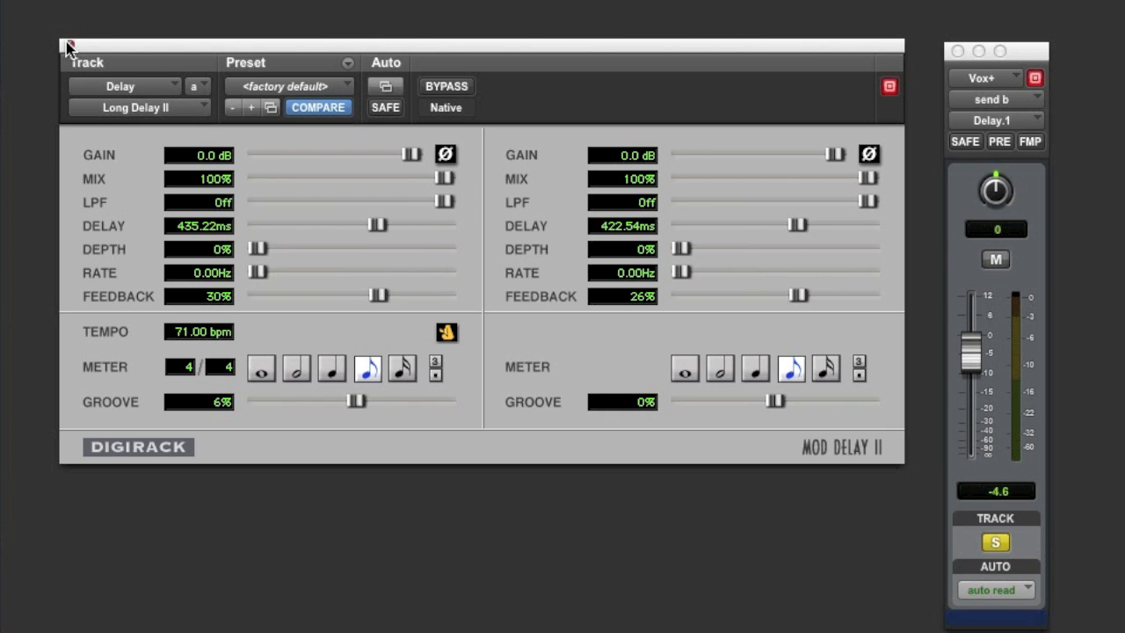
click(958, 50)
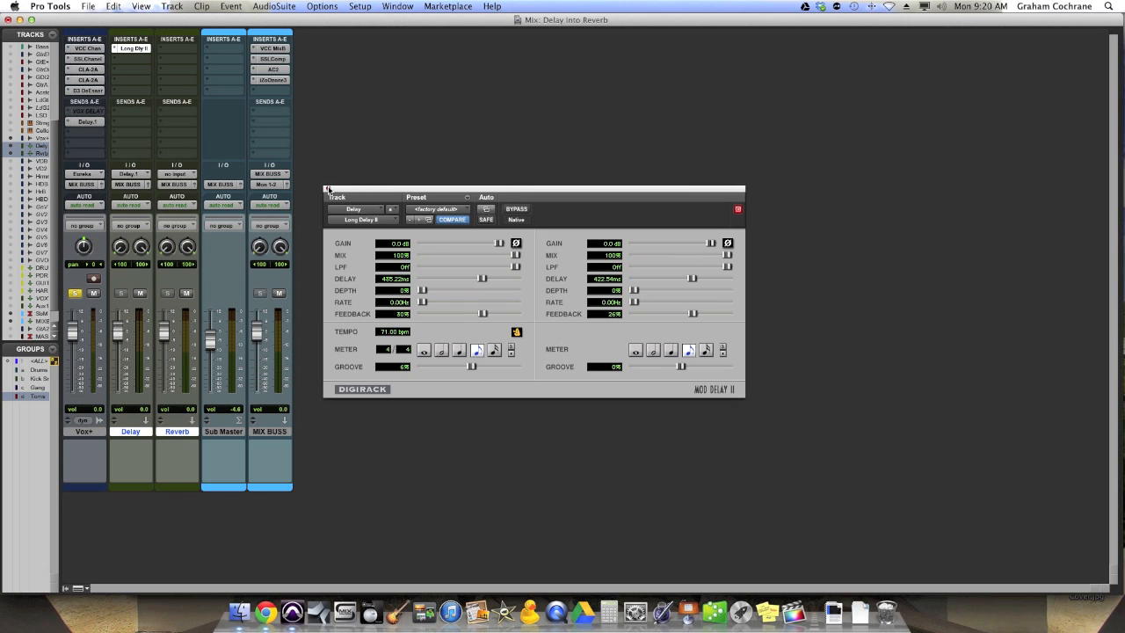
click(326, 190)
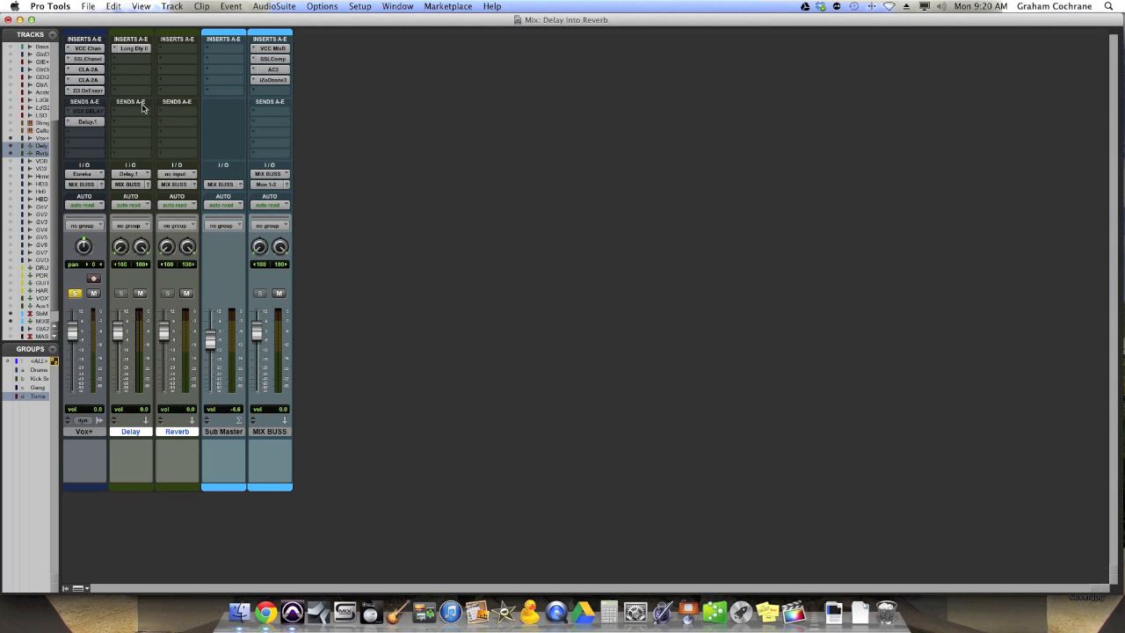
Step: Insert the multichannel D-Verb (stereo) plug-in on the Reverb track and reposition its window
click(169, 49)
mouse_move(189, 67)
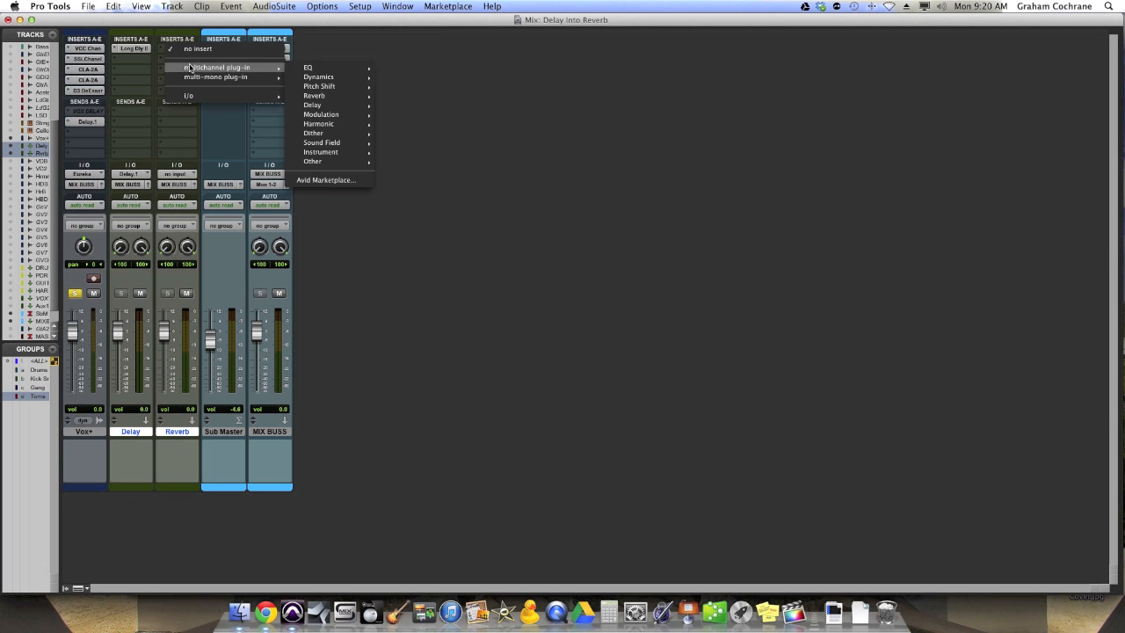
mouse_move(314, 95)
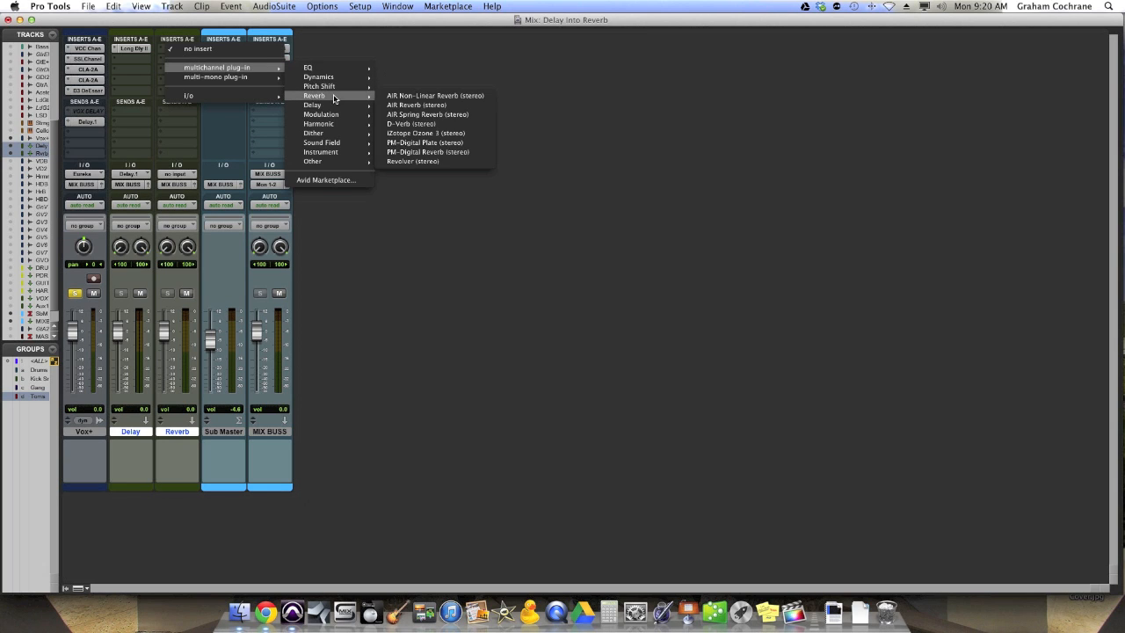
click(404, 124)
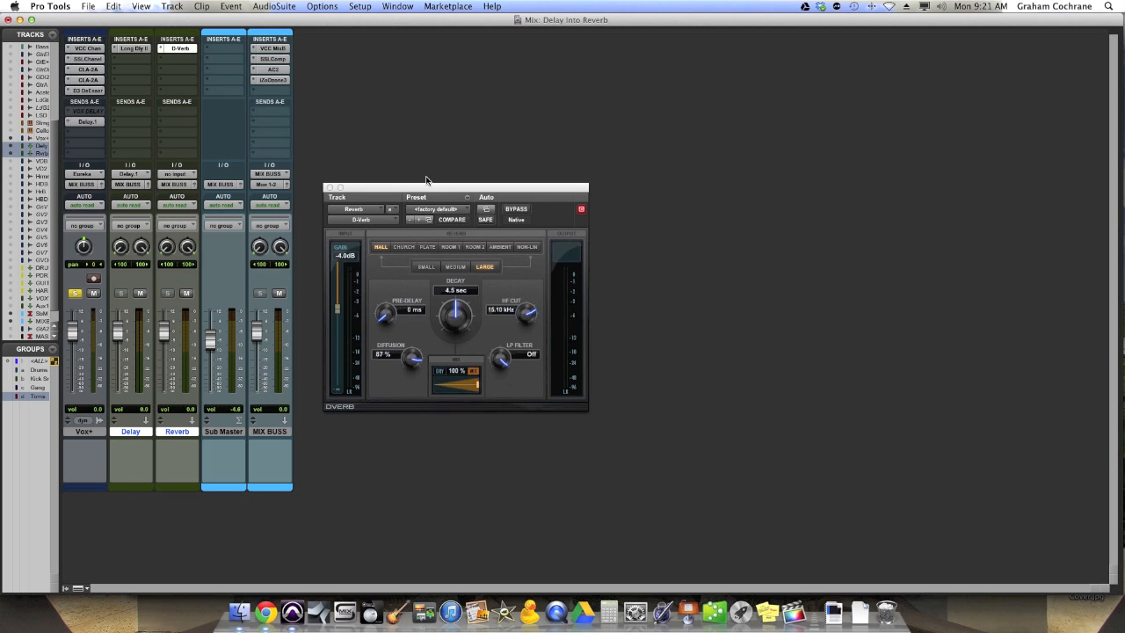
drag(426, 186, 444, 156)
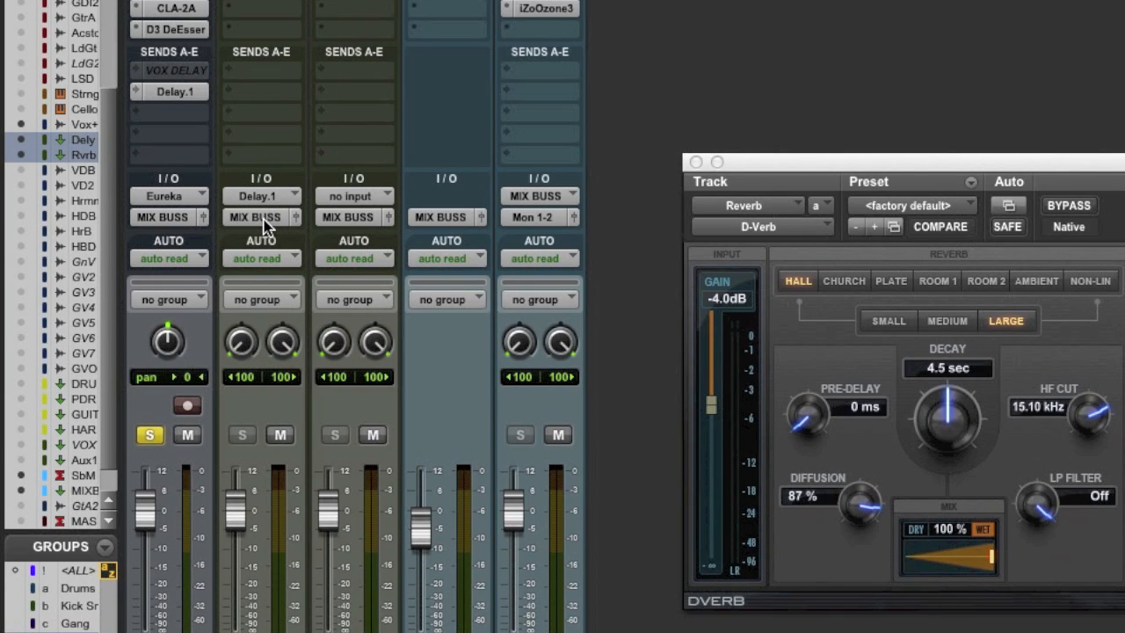
Step: Route the Delay track's output to the Reverb track instead of MIX BUSS
click(264, 217)
mouse_move(275, 277)
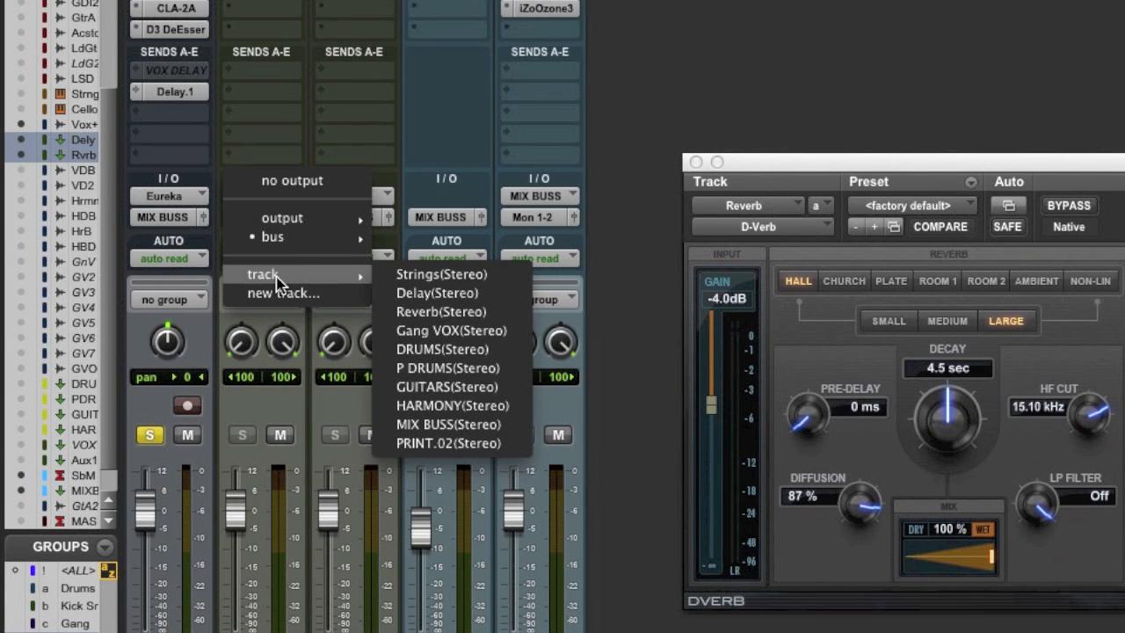
click(441, 312)
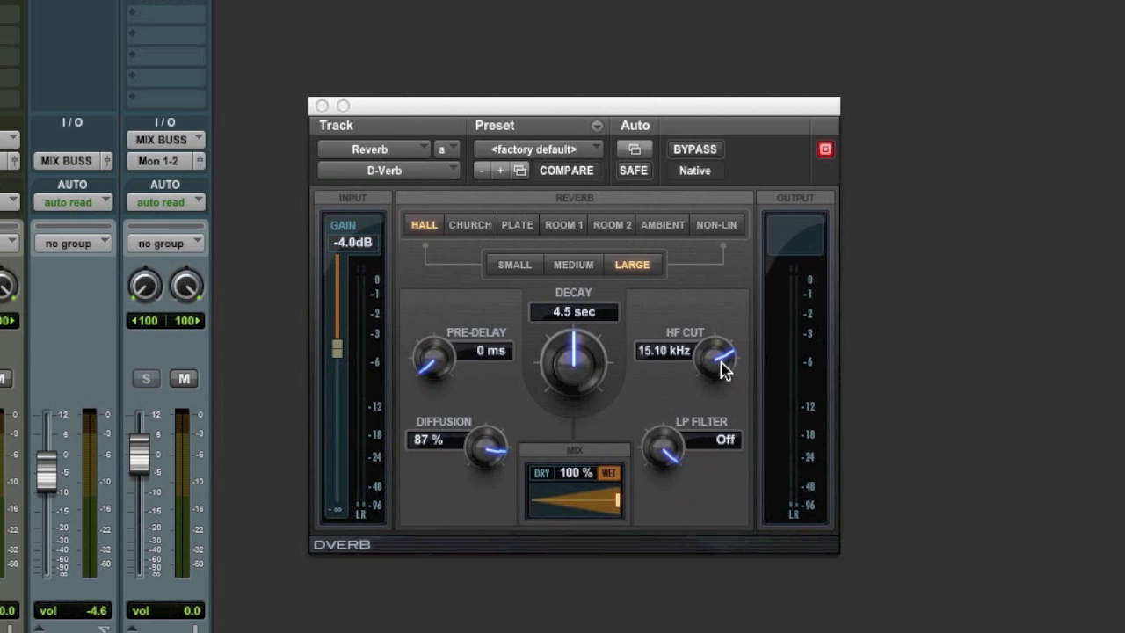
Step: Darken the D-Verb by setting HF Cut to 6.93 kHz and LP Filter to 9.06 kHz
drag(720, 369, 649, 553)
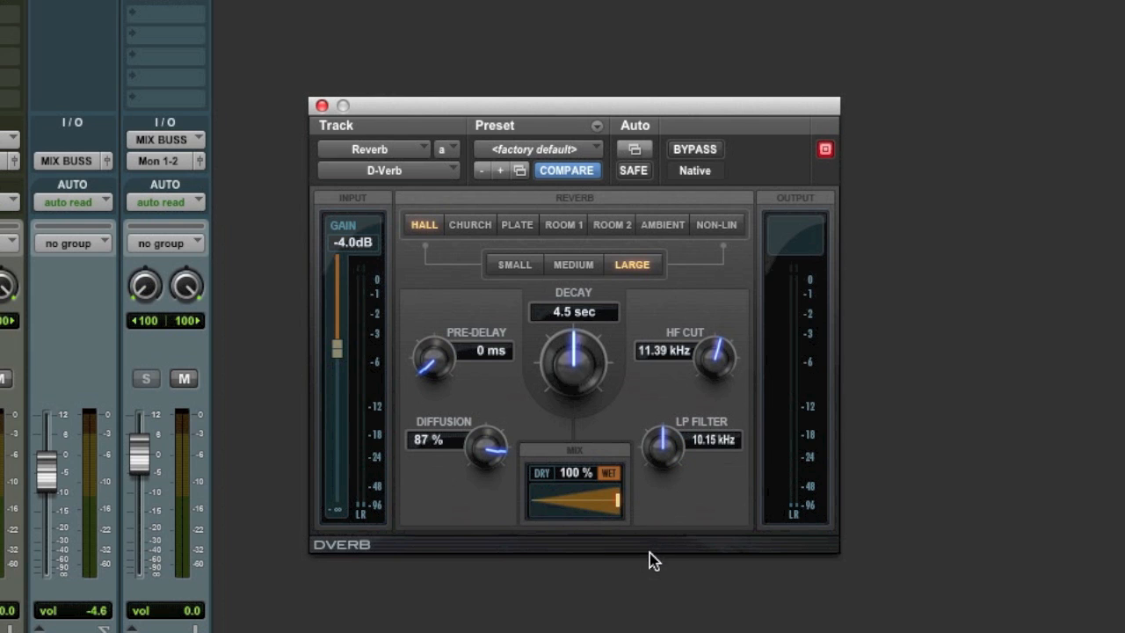
drag(706, 364, 708, 411)
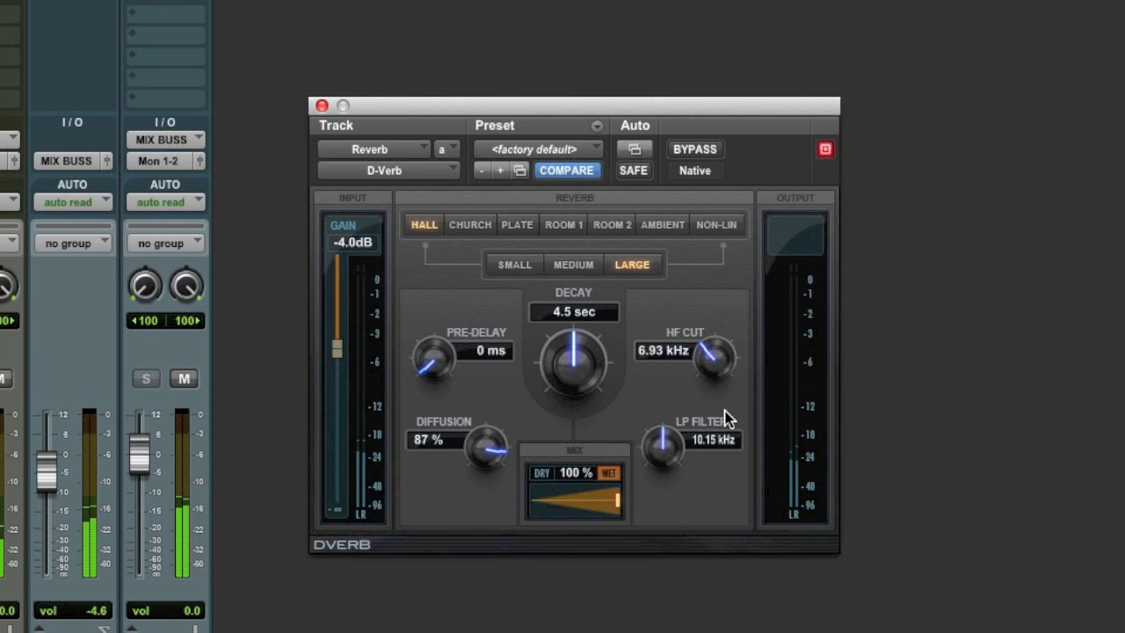
drag(675, 445, 668, 464)
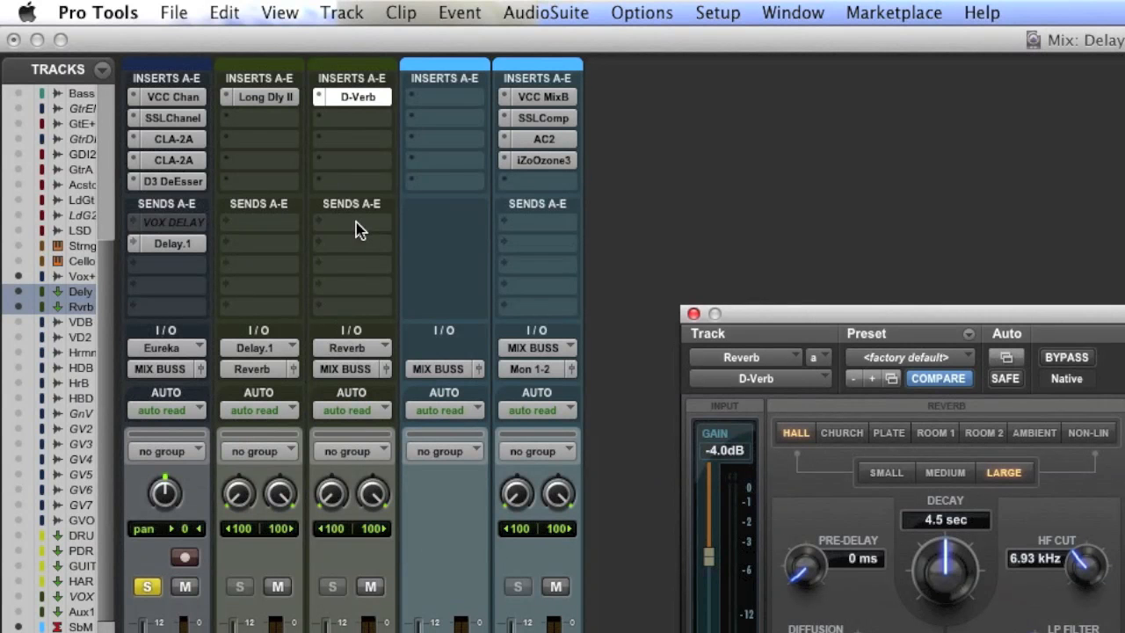
Step: Add a send from the Reverb track back to the Delay track and place its window beside the D-Verb
click(180, 114)
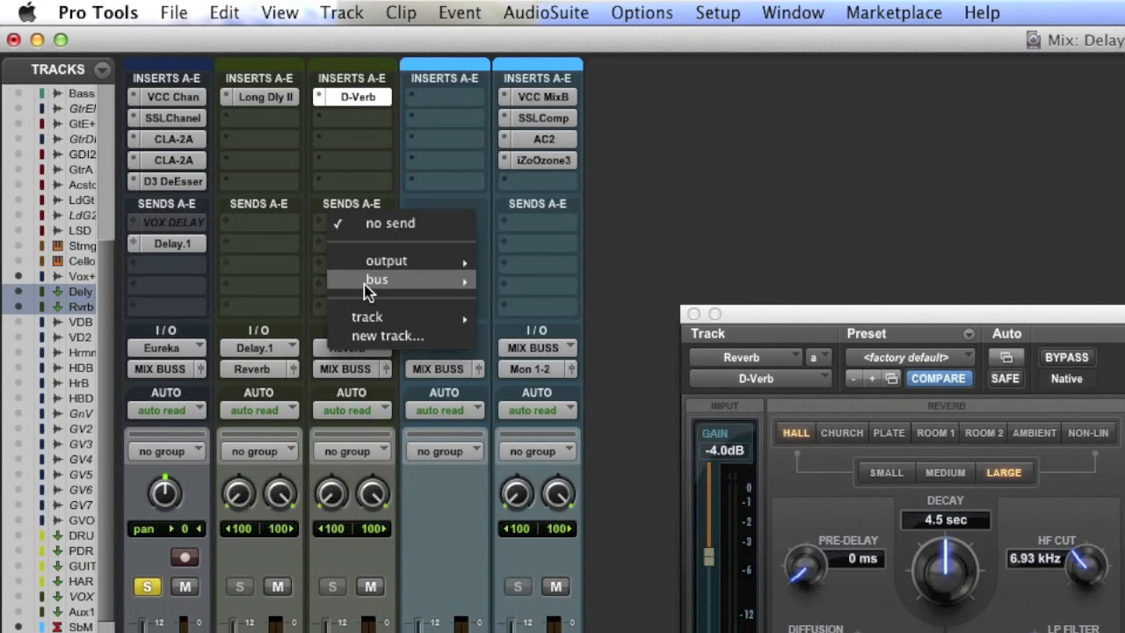
mouse_move(186, 162)
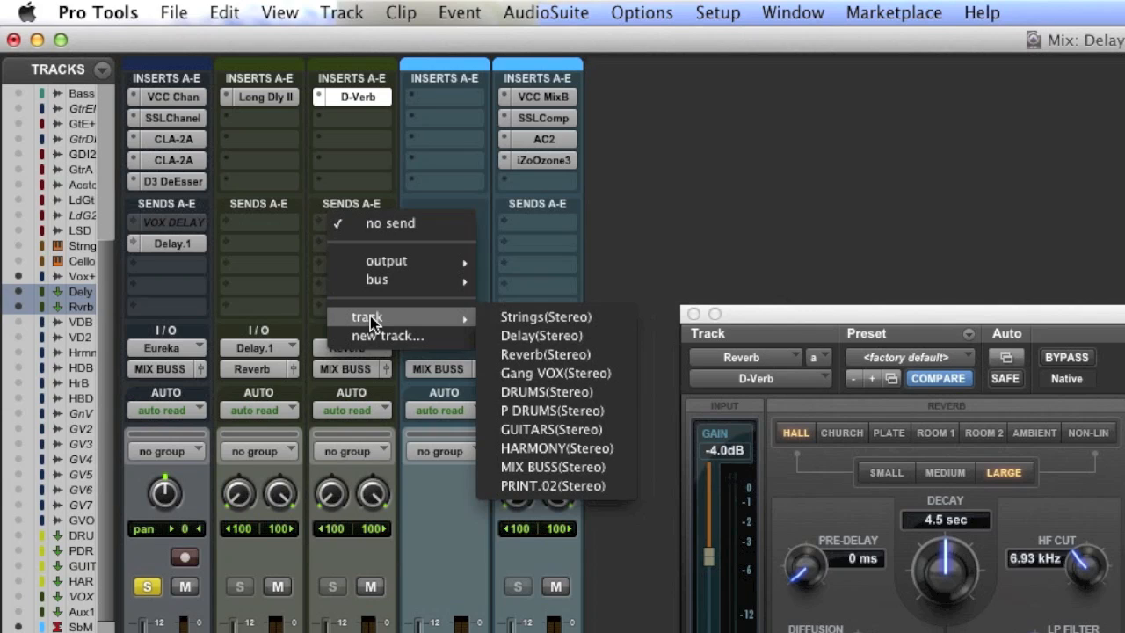
click(524, 335)
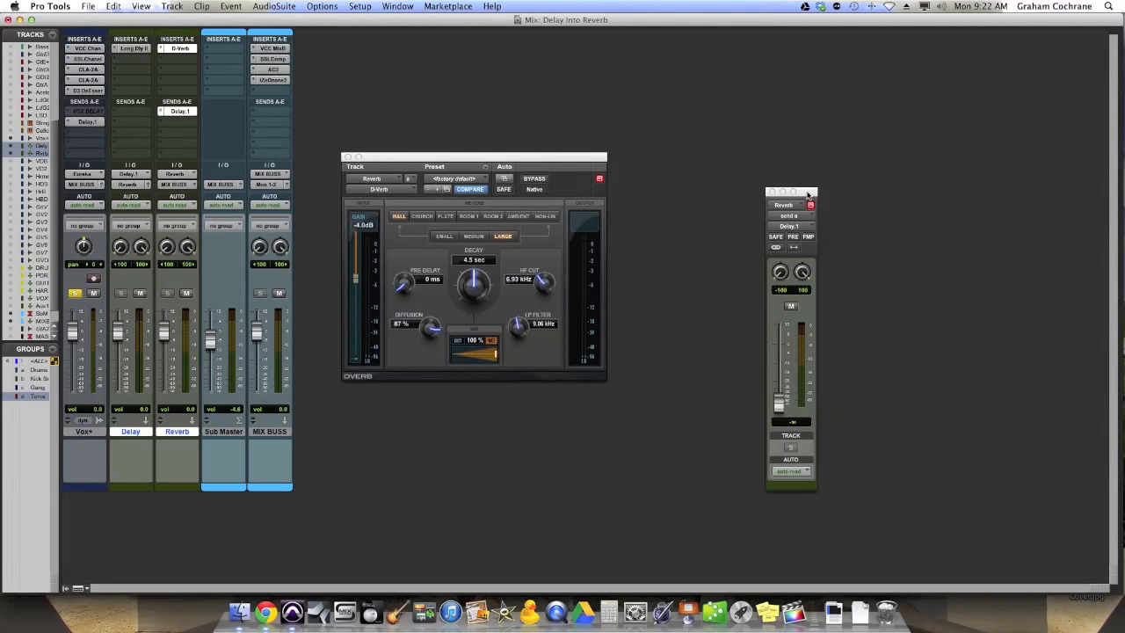
drag(806, 194, 662, 163)
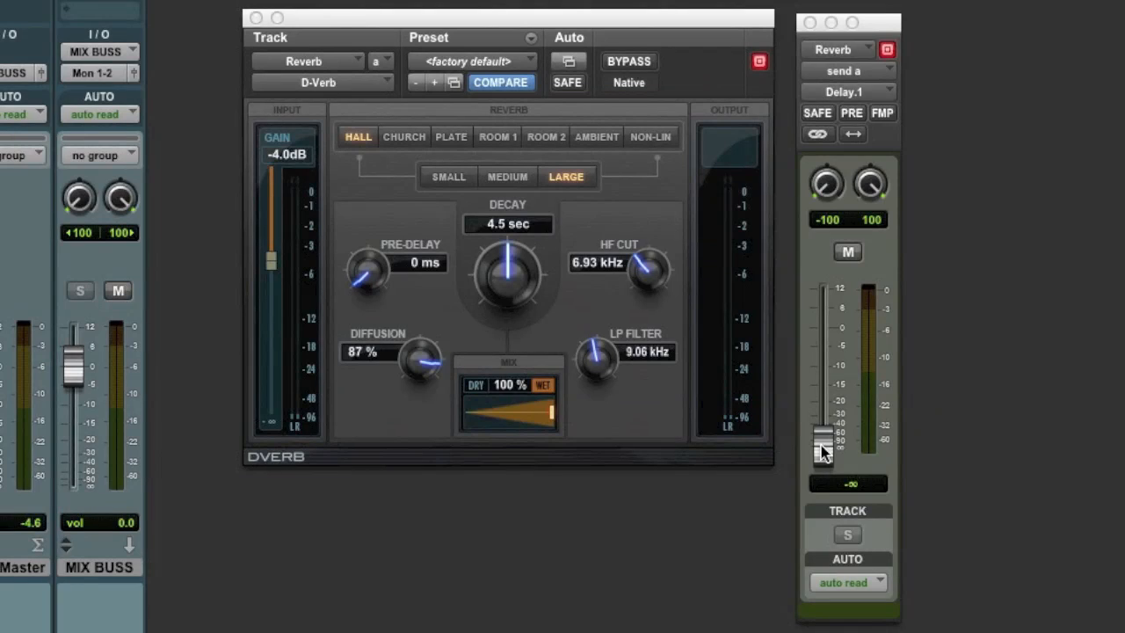
Step: Raise the Reverb track's send to Delay to -9.8 dB
drag(823, 452, 823, 378)
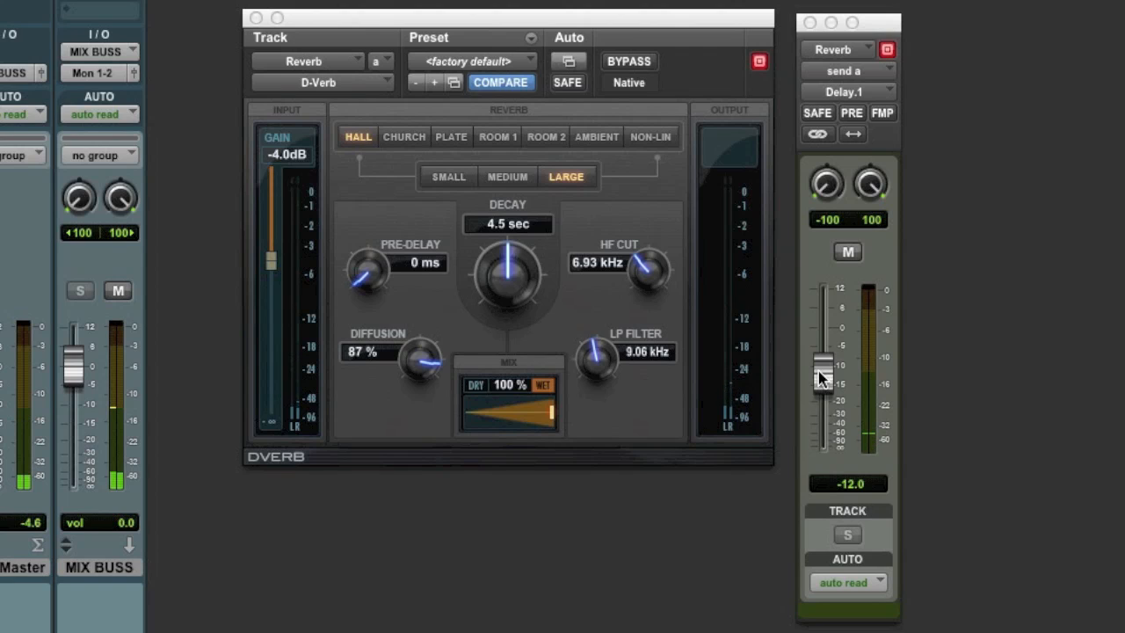
drag(822, 378, 823, 371)
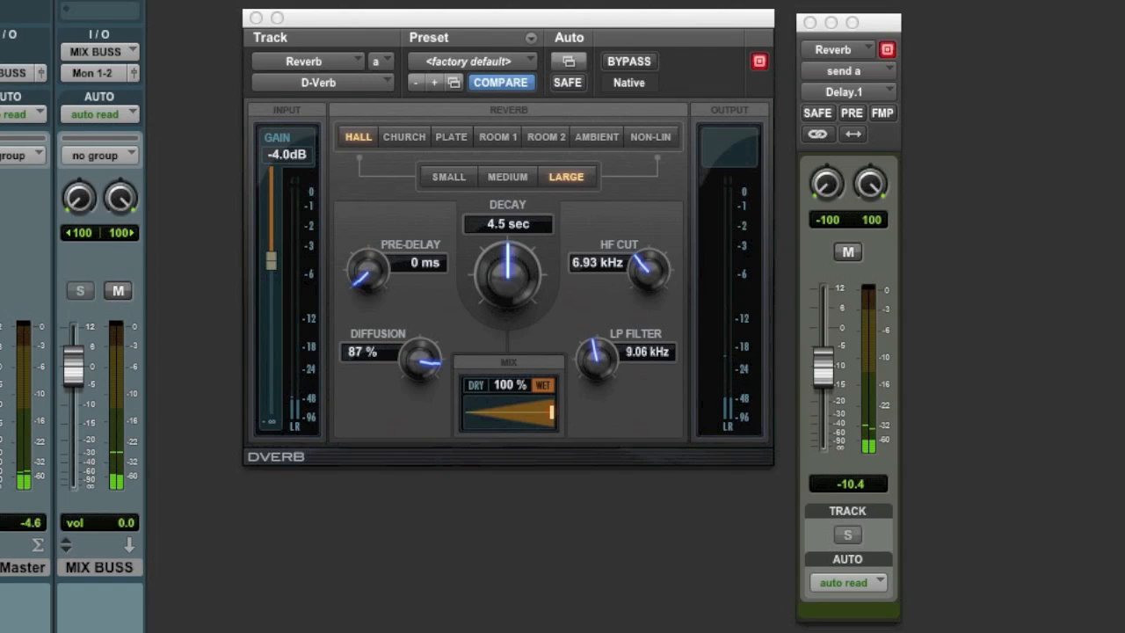
drag(825, 368, 825, 362)
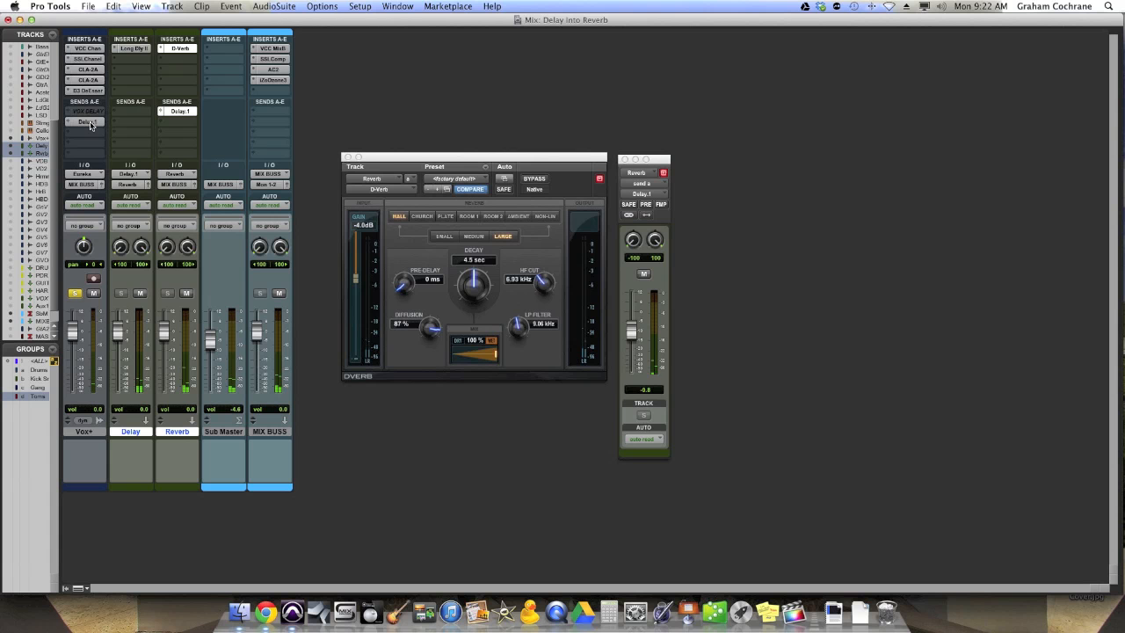
Step: Open the Vox+ send to Delay and lower its level to about -15.8 dB
click(88, 122)
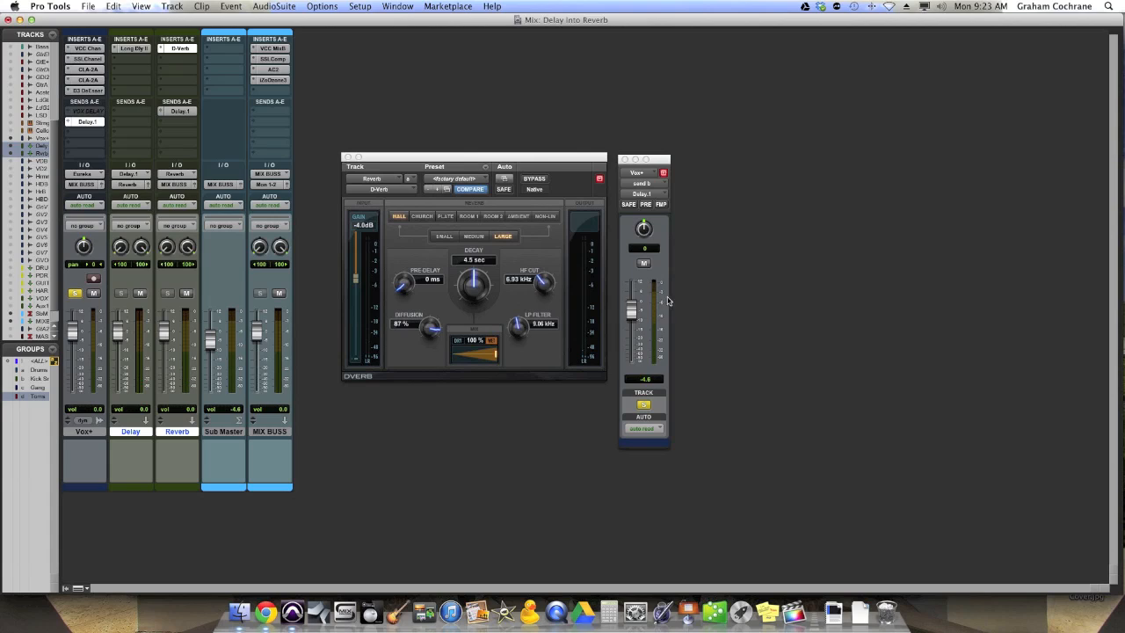
drag(635, 308, 631, 327)
drag(631, 327, 630, 331)
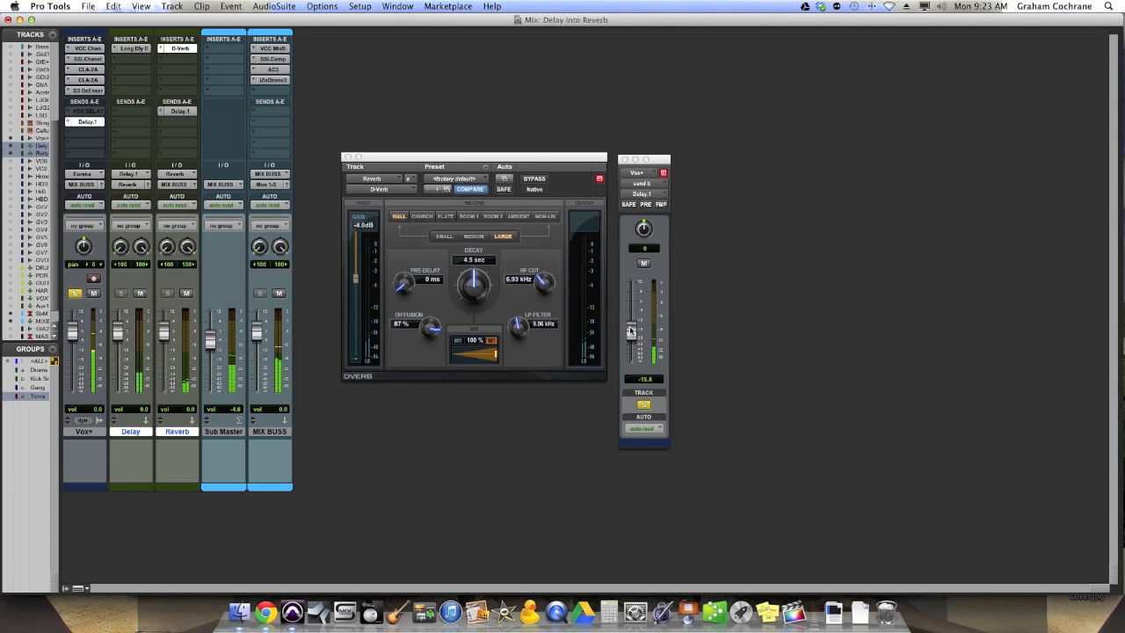